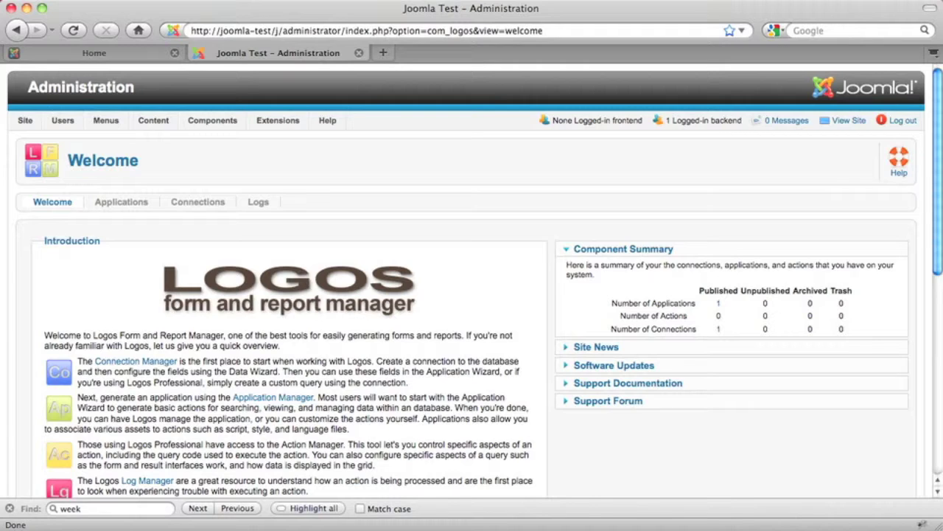
Open the System Database connection, select dealerships as its data source, and save the connection
click(206, 207)
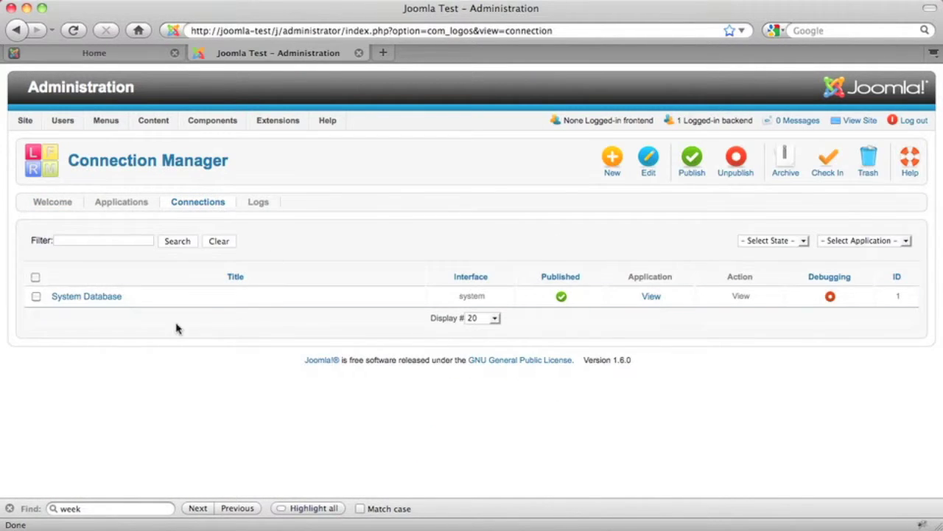
click(112, 297)
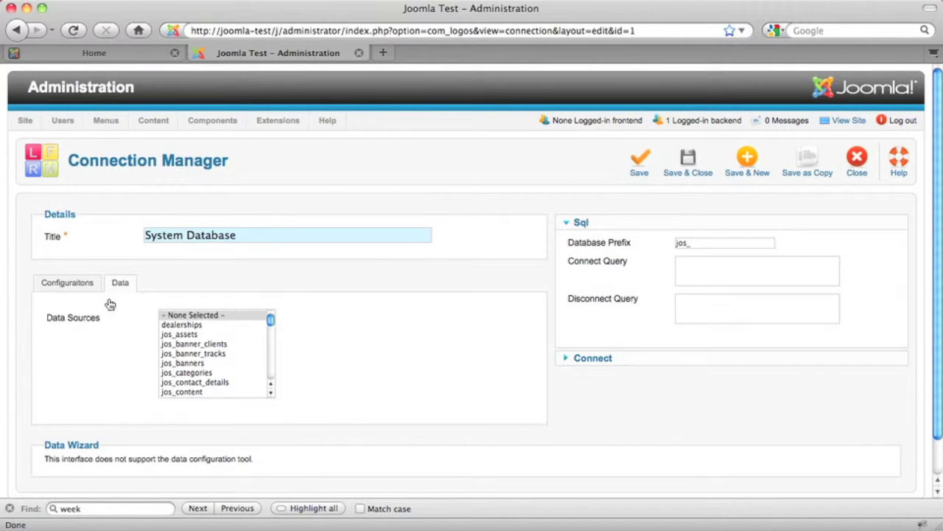
click(182, 324)
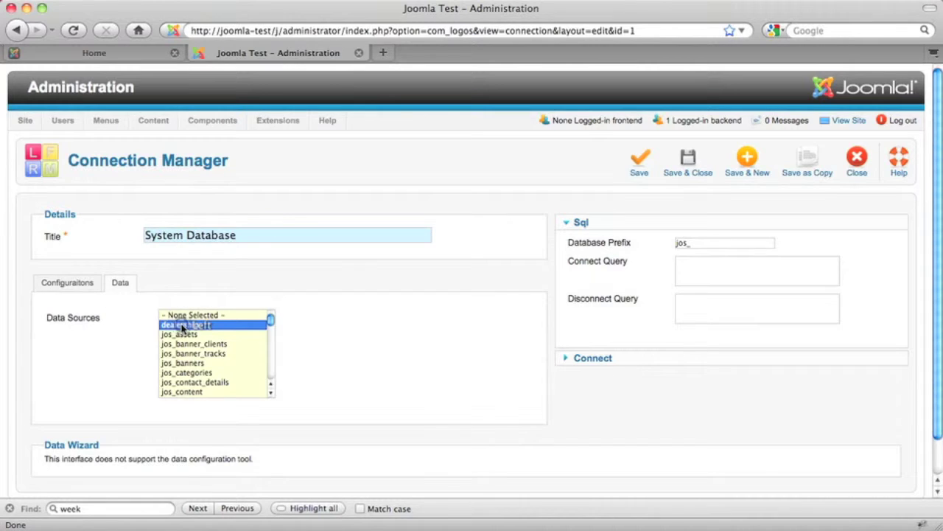
click(628, 179)
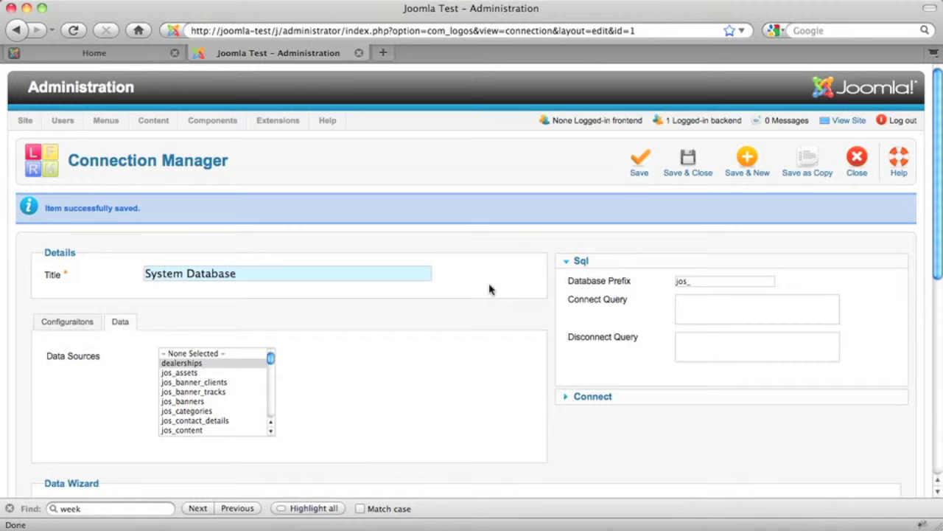
Expand the dealerships data source in the Data Wizard and set the id field's title to "Dealership Id"
scroll(489, 289, down, 3)
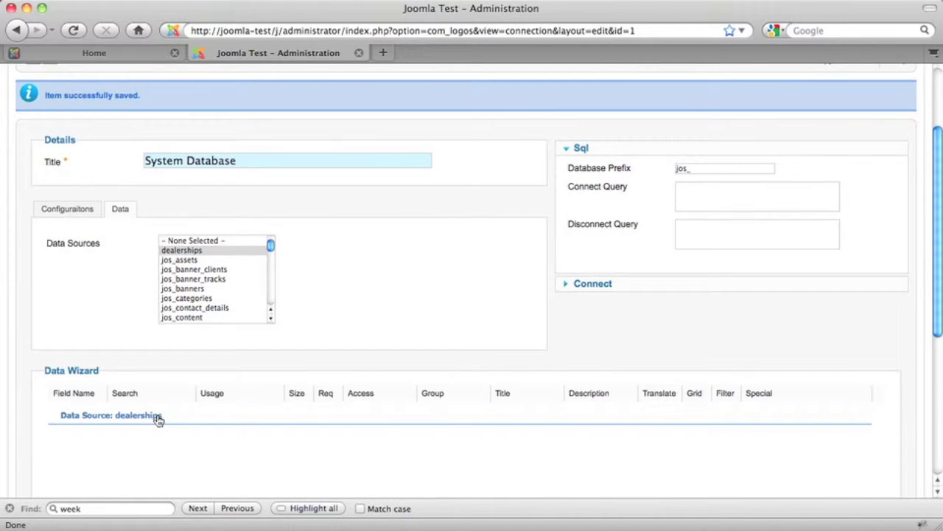
click(158, 417)
scroll(31, 418, down, 3)
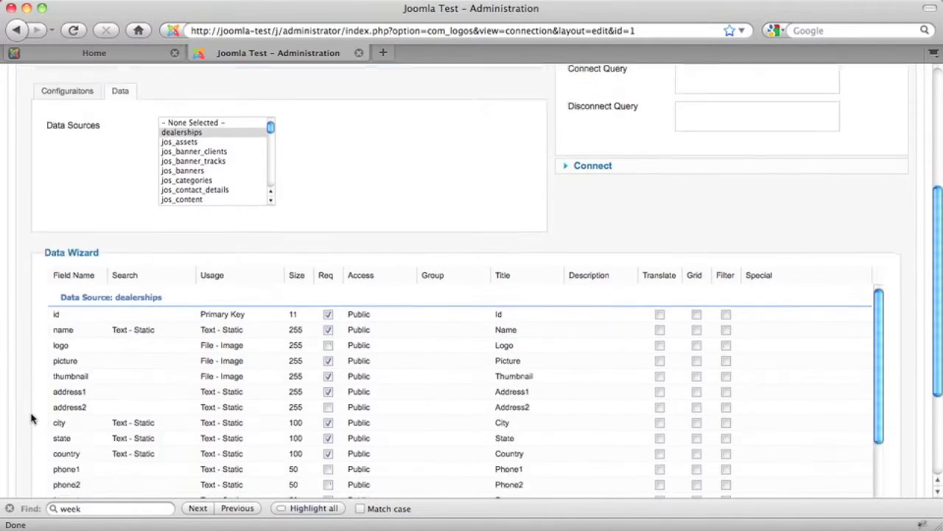
scroll(31, 419, down, 2)
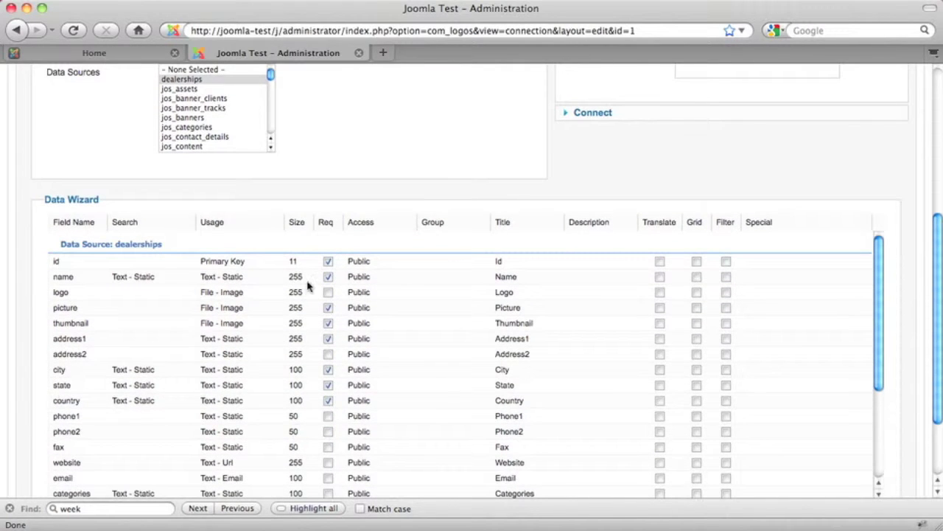
click(509, 263)
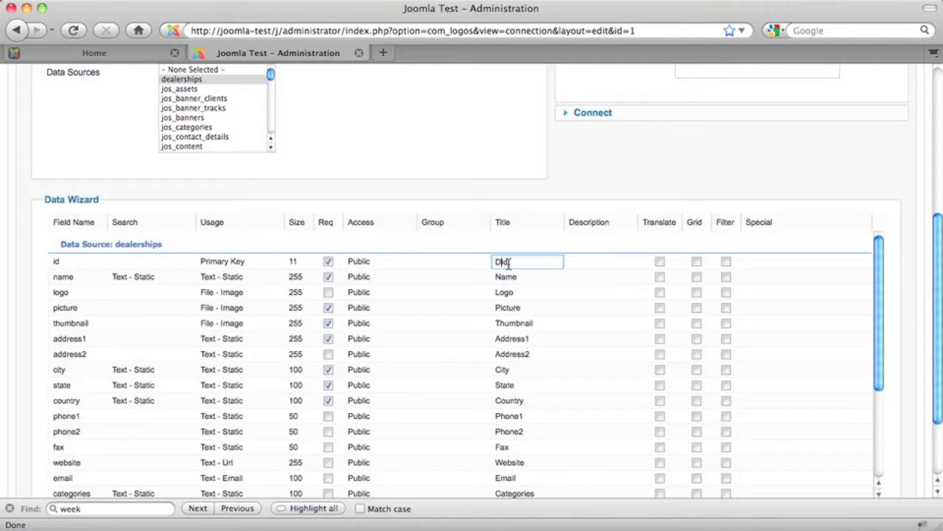
text(Dealership)
key(Return)
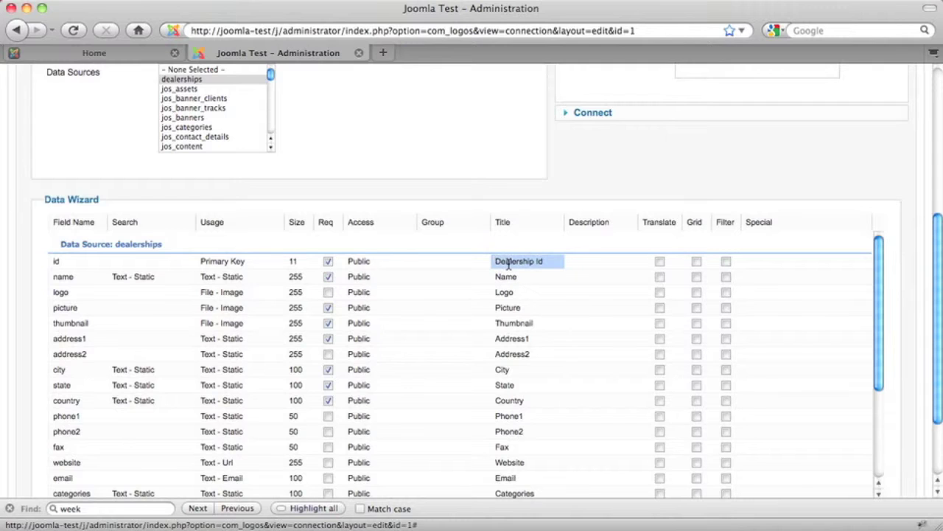
Change the title of the phone1 field to "Primary Phone"
key(Down)
key(Down)
key(Down)
key(Down)
key(Down)
key(Down)
key(Down)
key(Down)
key(Down)
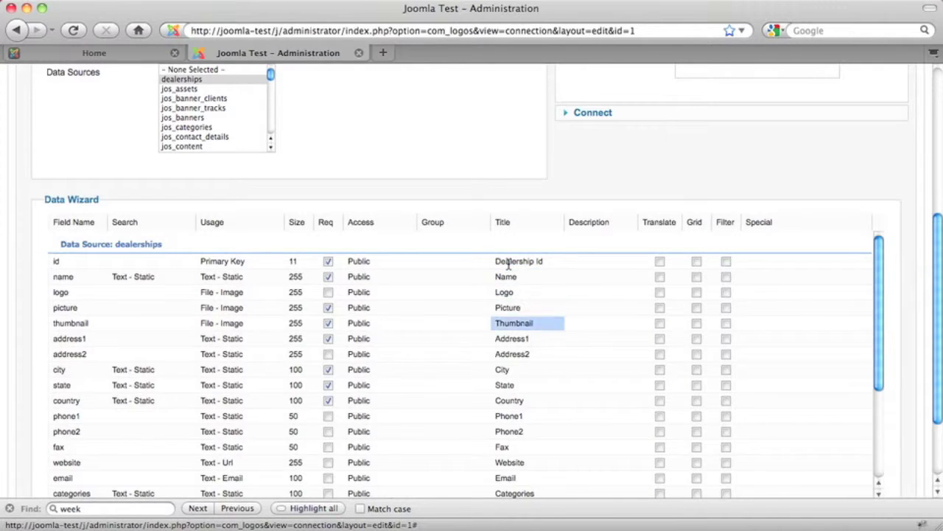
key(Down)
key(Down)
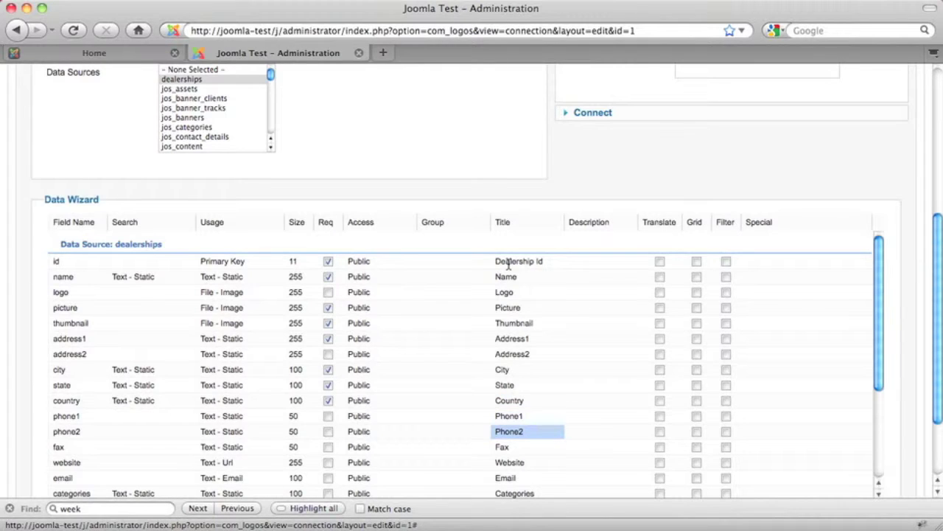
key(Up)
key(Return)
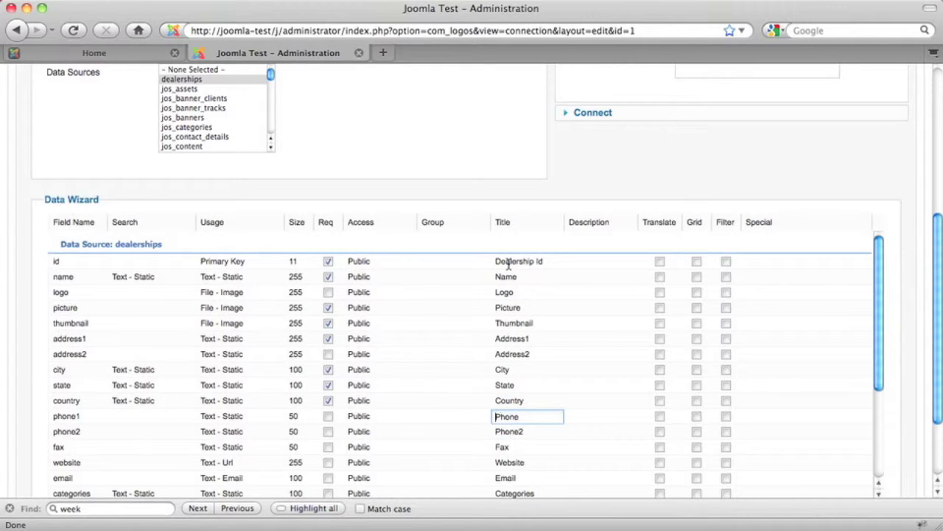
text(Primary)
key(Return)
Change the title of the phone2 field to "Secondary Phone"
key(Down)
key(Return)
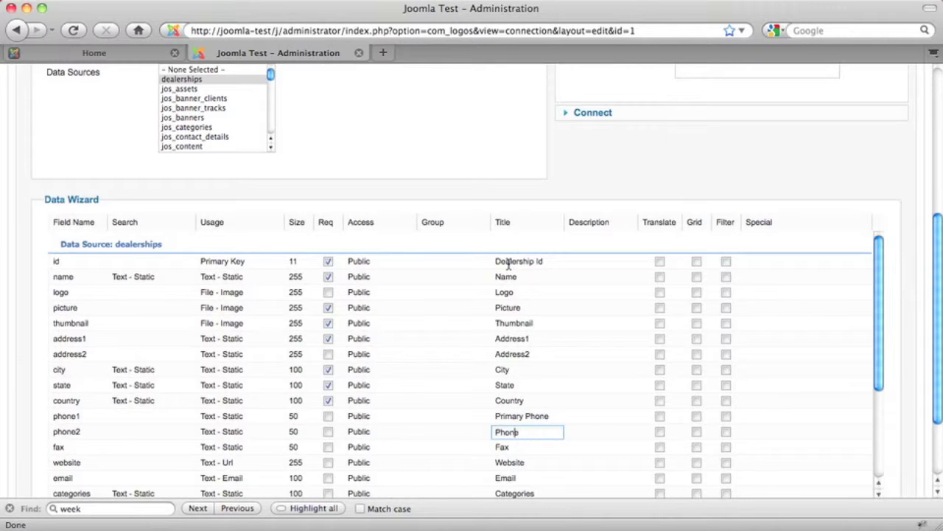
text(Secondary)
key(Return)
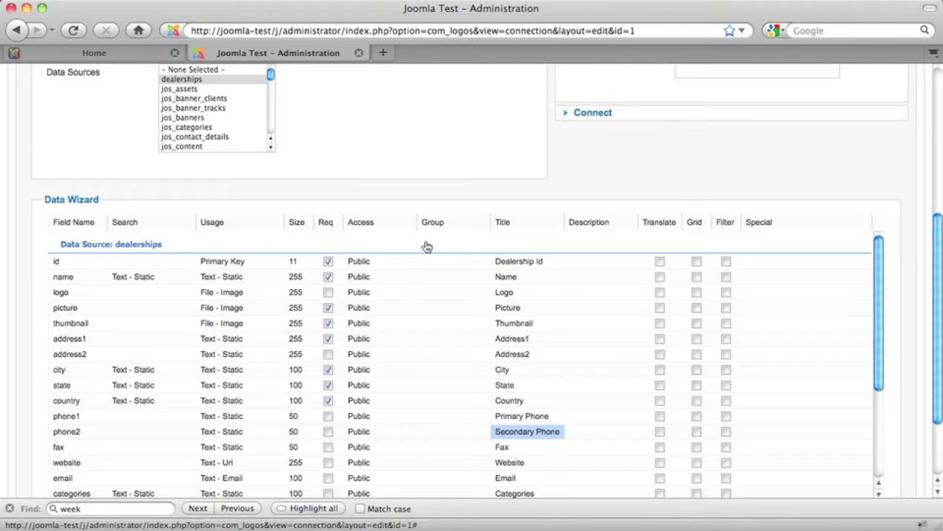
Set the search type of the city, state and country fields to List - Dynamic
click(185, 370)
click(158, 432)
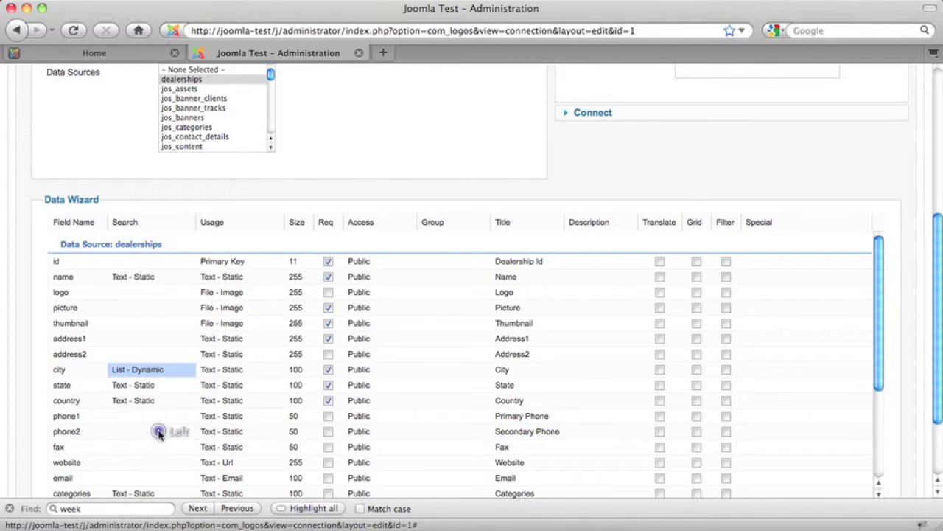
click(188, 385)
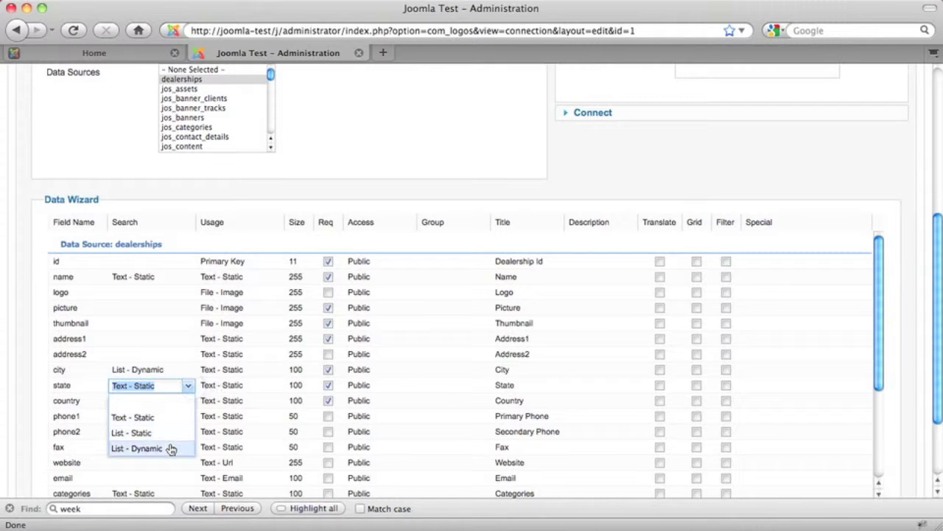
click(170, 449)
click(189, 401)
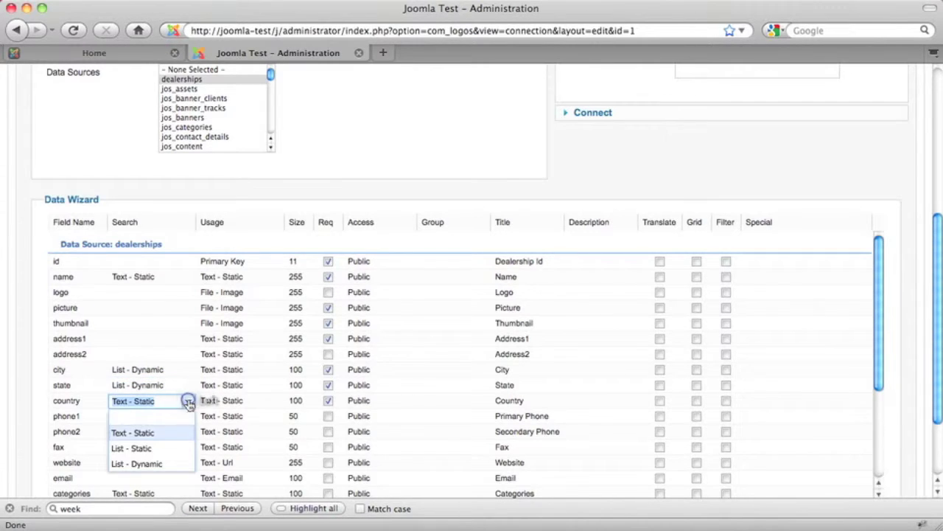
click(171, 463)
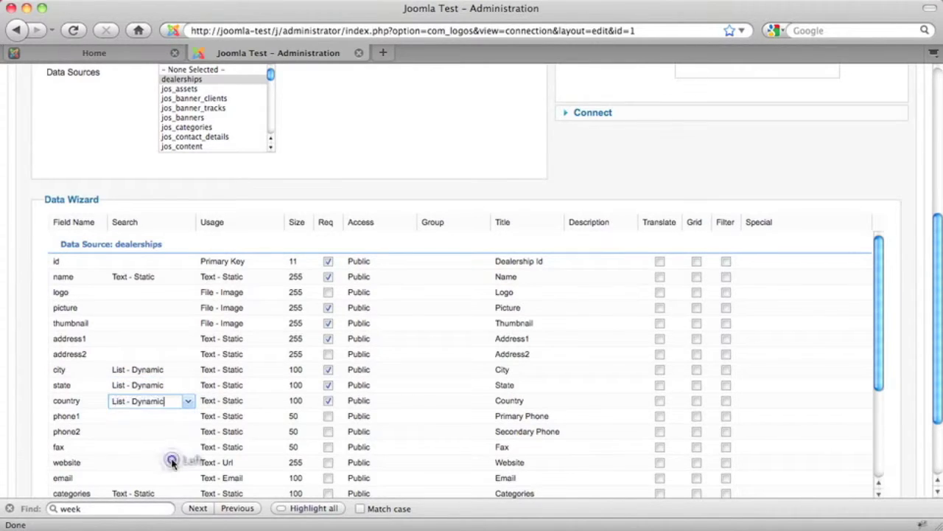
Set the country field's usage to List - File and enter "countries" as its special value
click(280, 401)
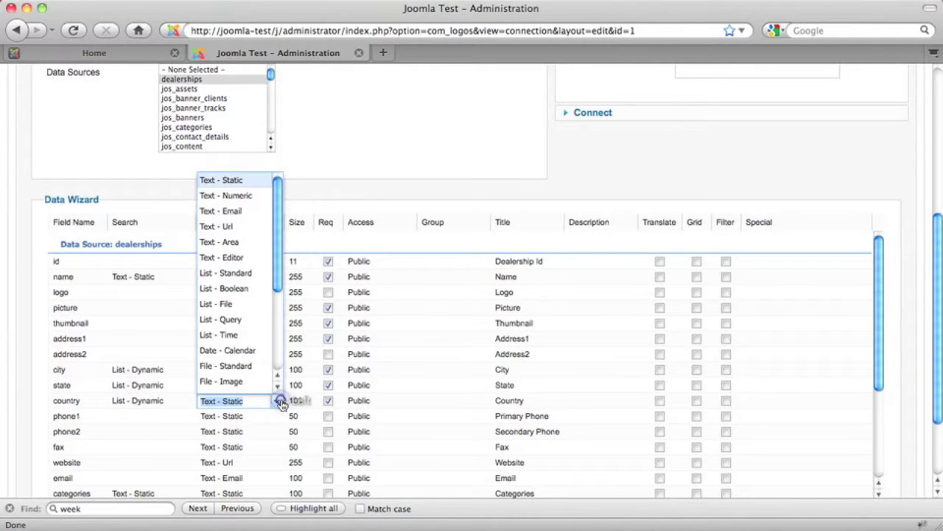
click(227, 303)
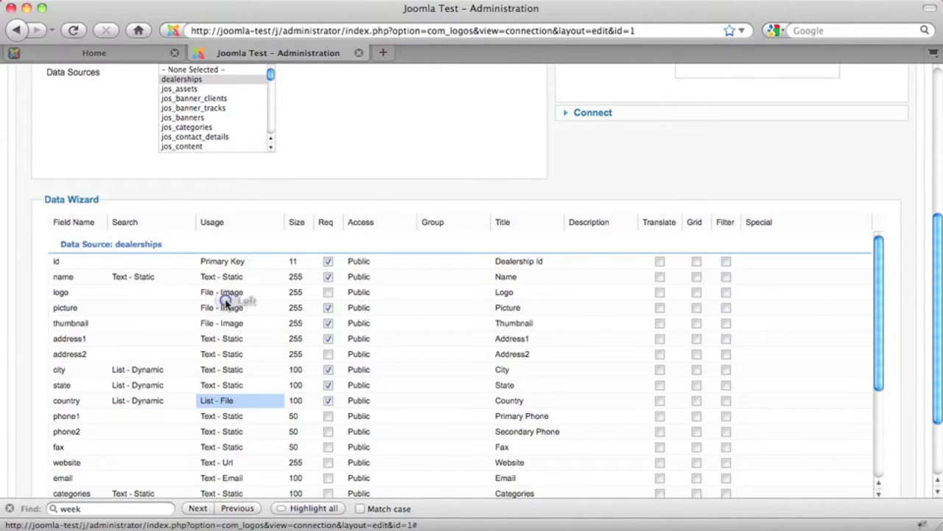
click(748, 400)
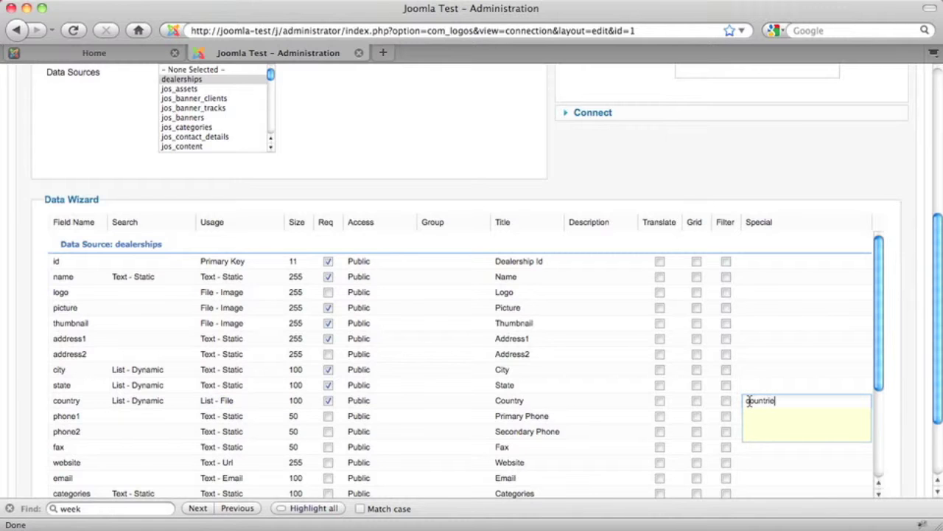
key(Return)
Set the search type of the categories field to List - Dynamic
scroll(421, 393, down, 5)
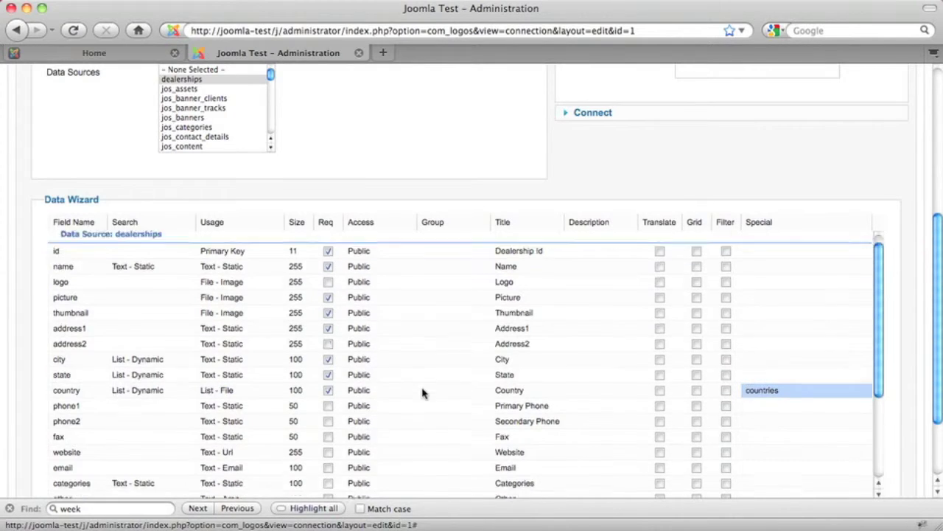
click(185, 384)
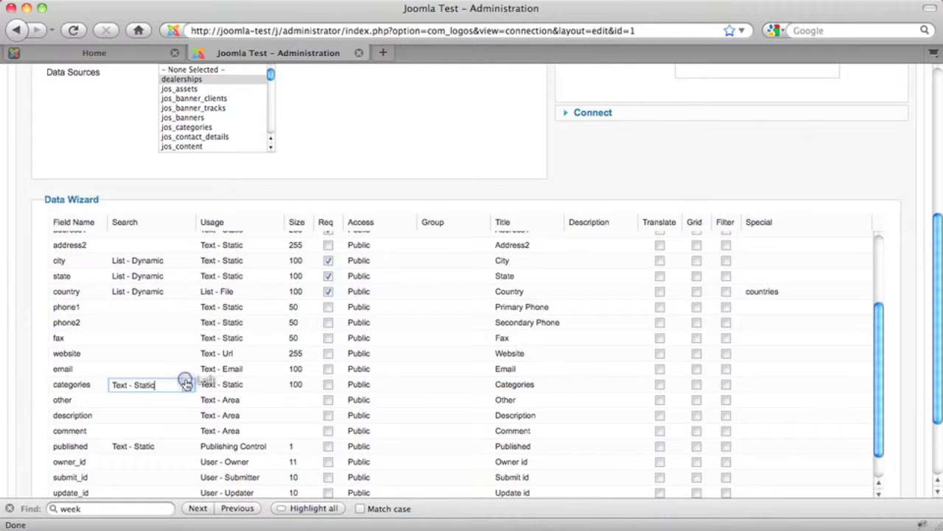
click(187, 384)
click(162, 448)
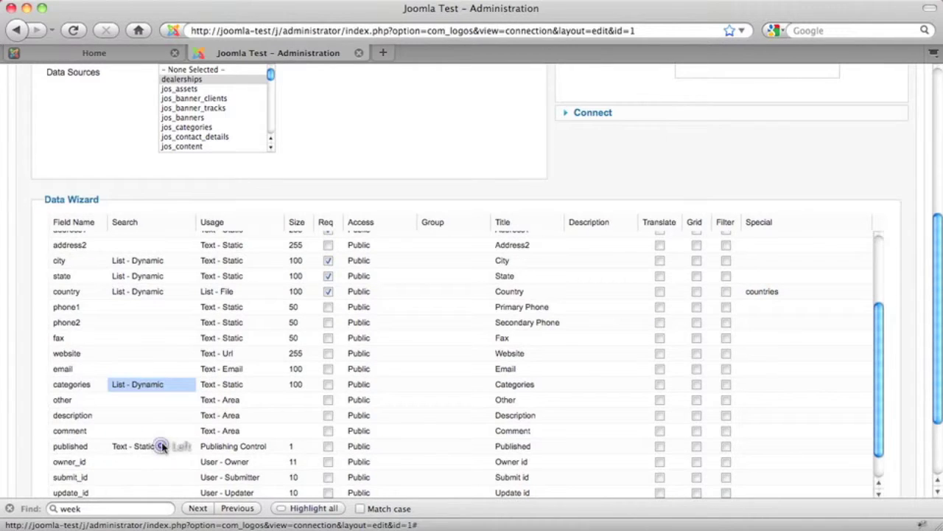
Set the categories field's usage to List - File and enter "retail" as its special value
click(277, 385)
click(278, 386)
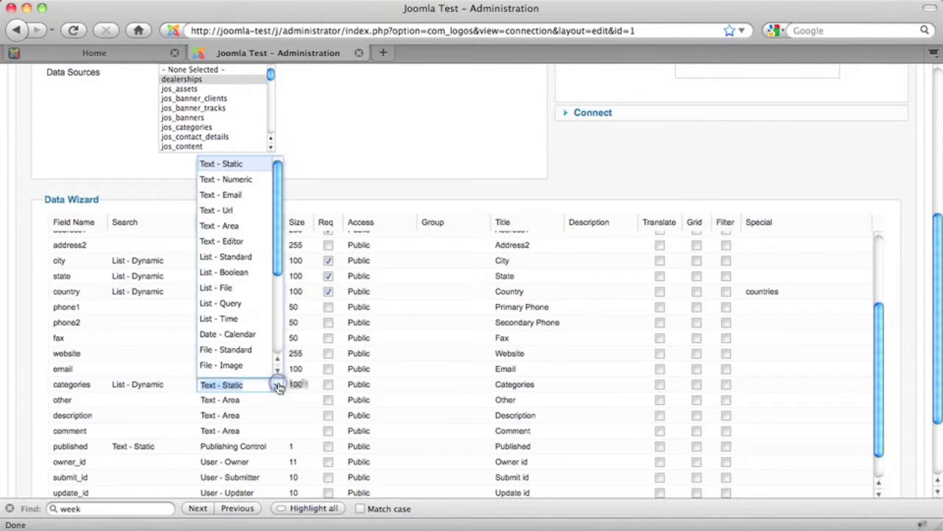
click(243, 294)
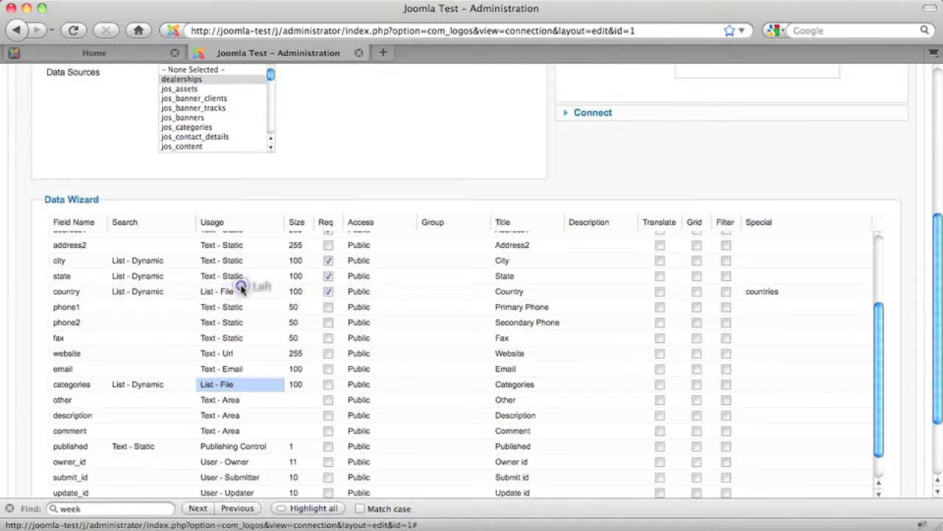
click(749, 384)
text(re)
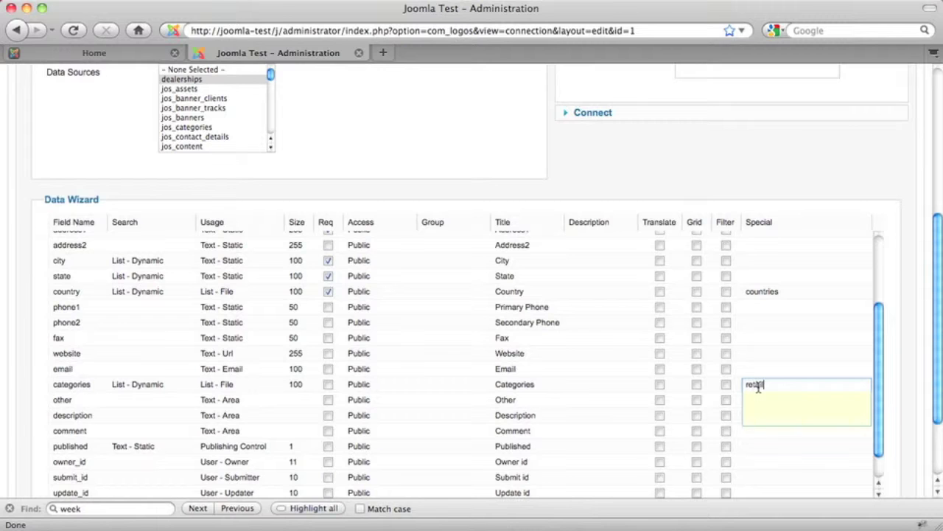
text(tail)
key(Return)
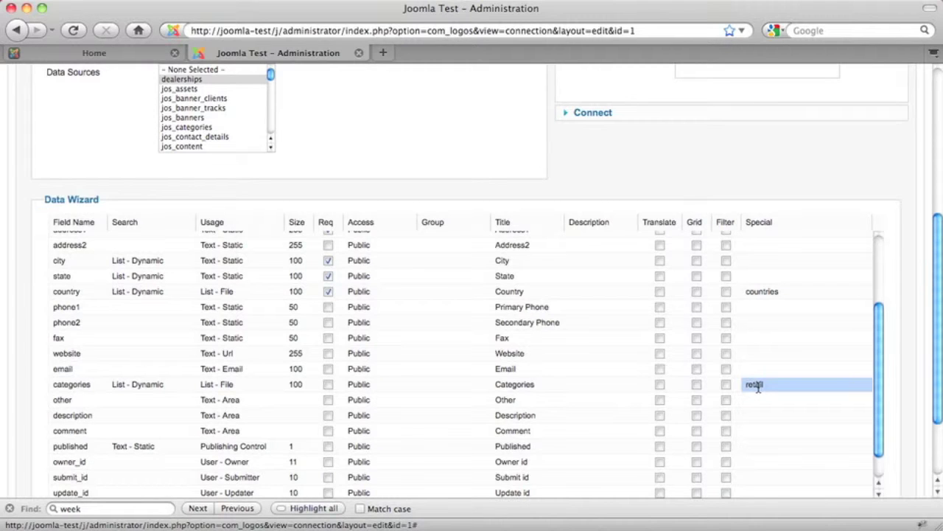
Set the published field's search type to the blank option
click(178, 450)
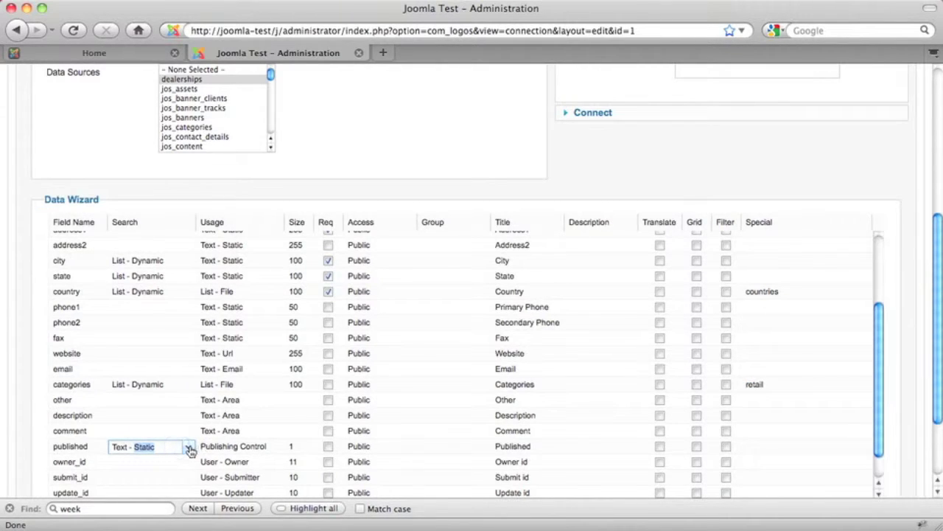
click(185, 444)
click(159, 384)
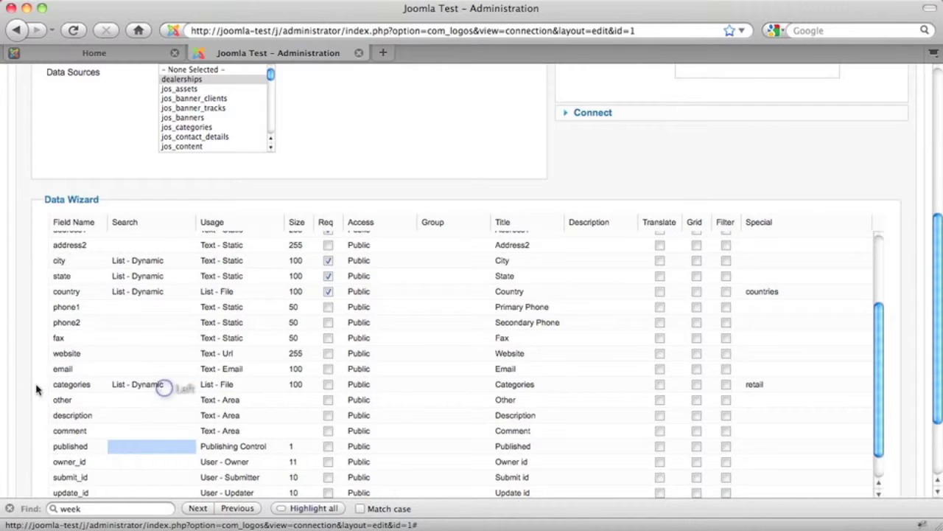
Review the remaining dealerships fields, and save and close the System Database connection
scroll(24, 390, down, 2)
scroll(24, 389, down, 1)
scroll(24, 389, up, 10)
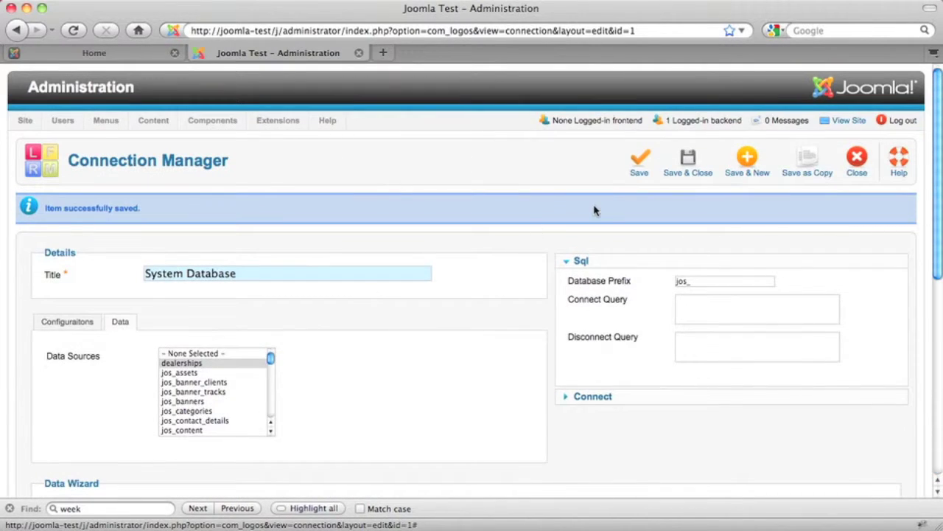
click(684, 172)
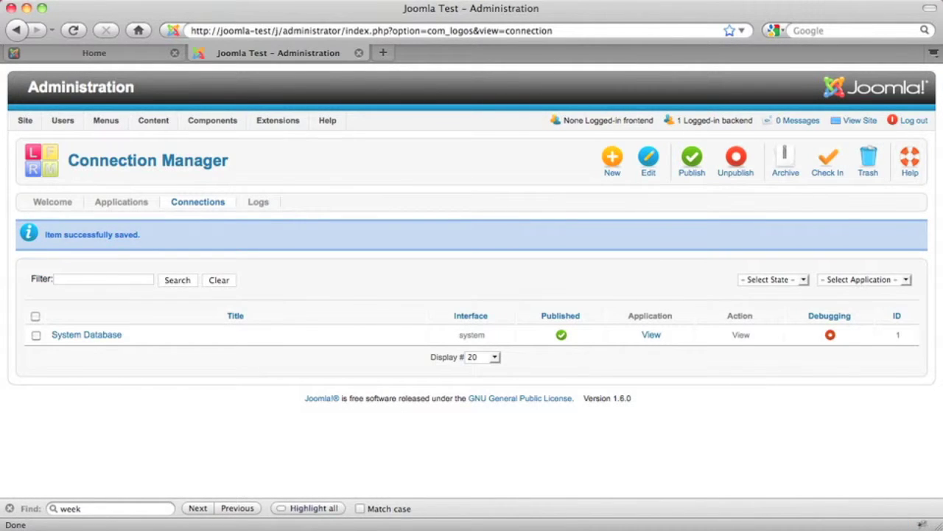
Start a new application in the Logos Application Manager and title it "Dealerships"
click(146, 204)
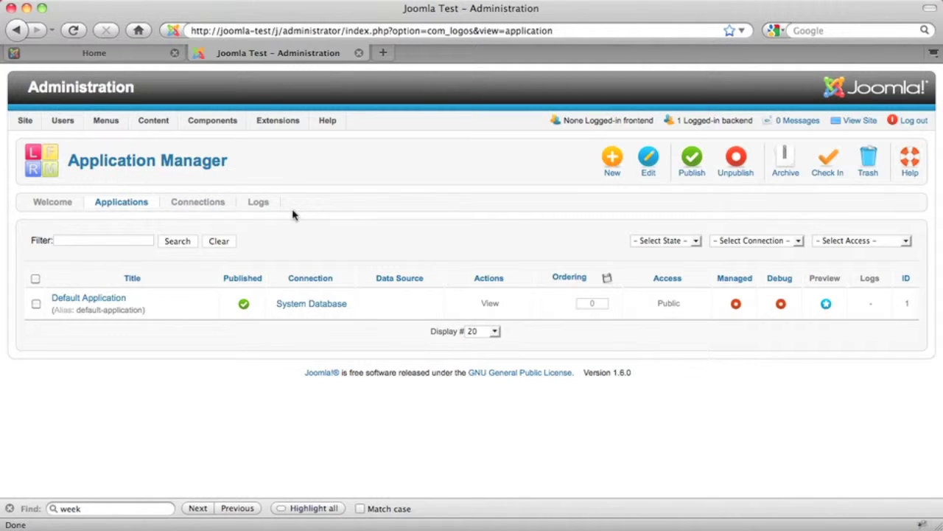
click(612, 169)
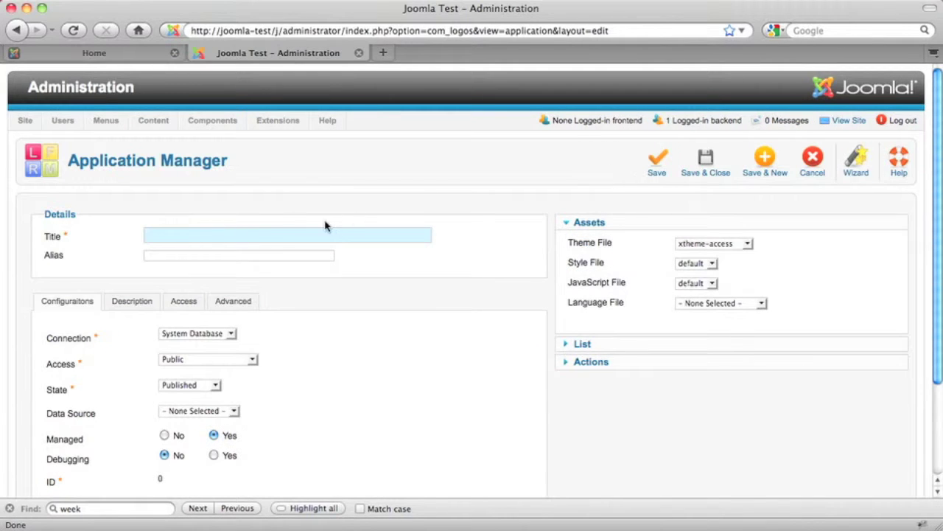
text(Dealershi)
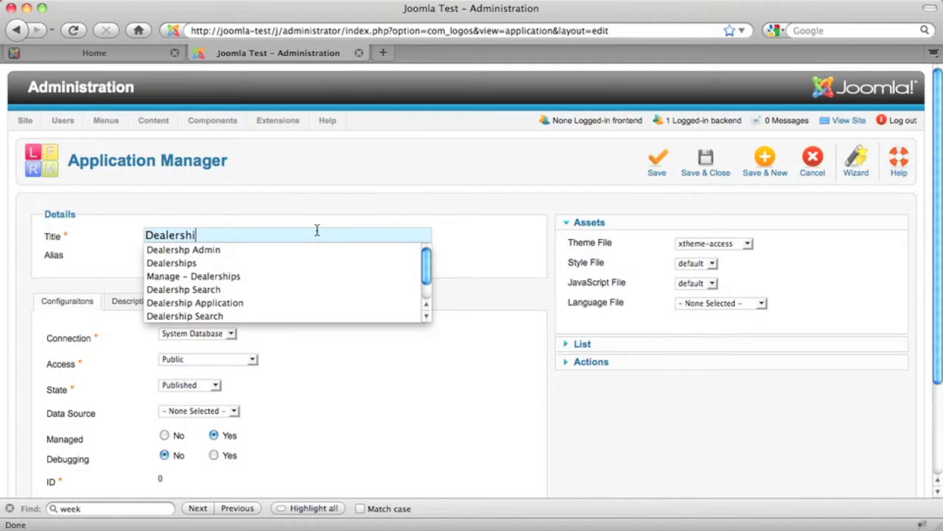
text(ps)
key(Escape)
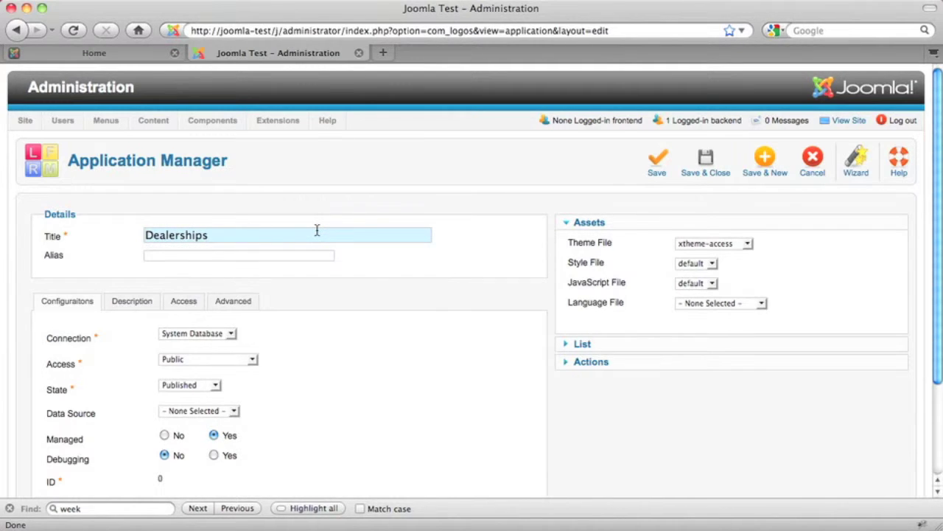
Set the Dealerships application's data source to dealerships and save the application
scroll(317, 231, down, 2)
click(203, 356)
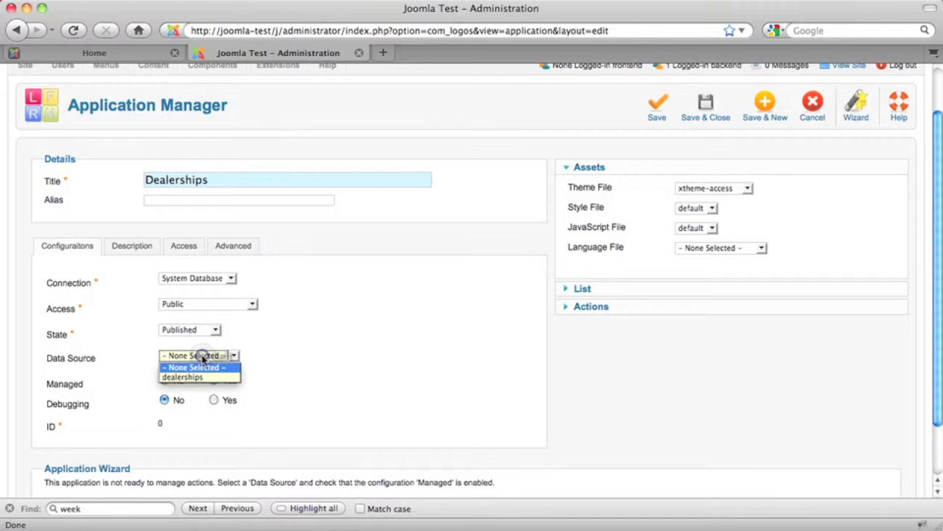
click(200, 376)
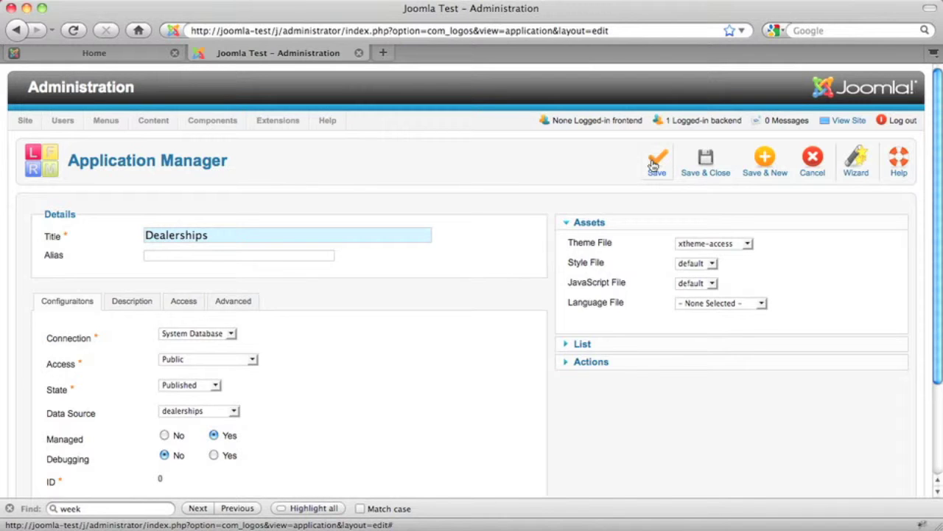
click(654, 166)
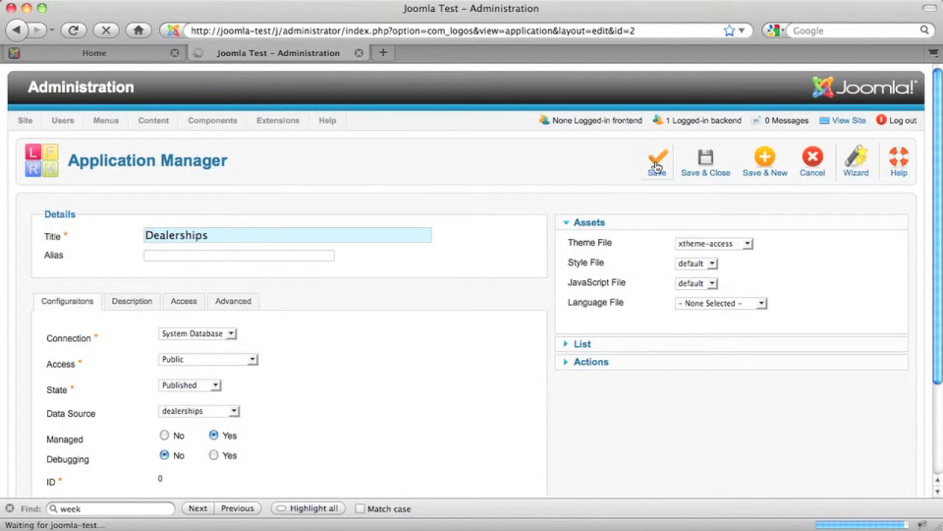
Generate the Details and Search actions for the Dealerships application with the wizard
scroll(552, 207, down, 5)
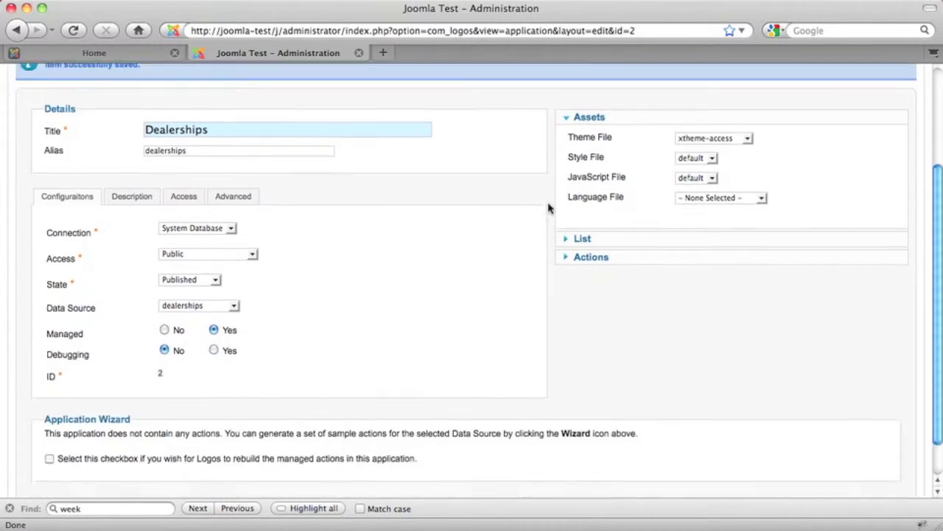
scroll(548, 209, up, 5)
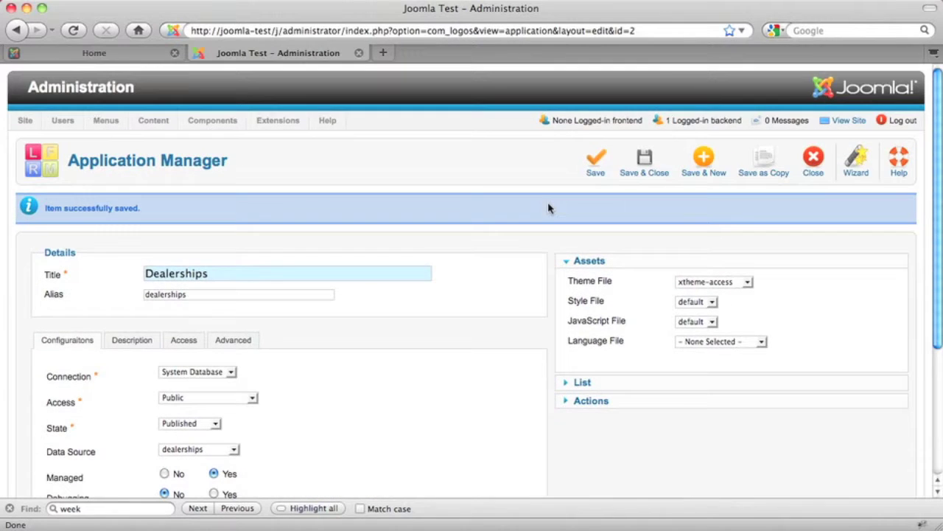
click(852, 166)
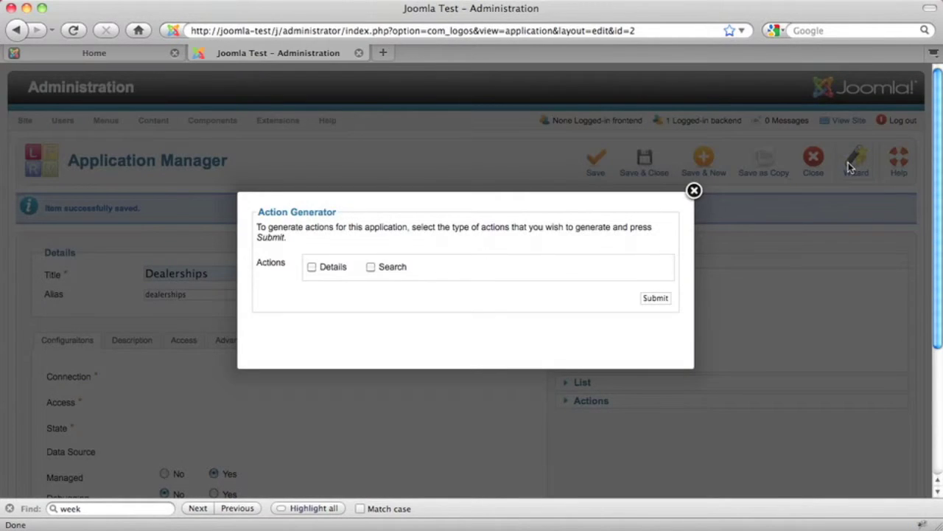
click(375, 266)
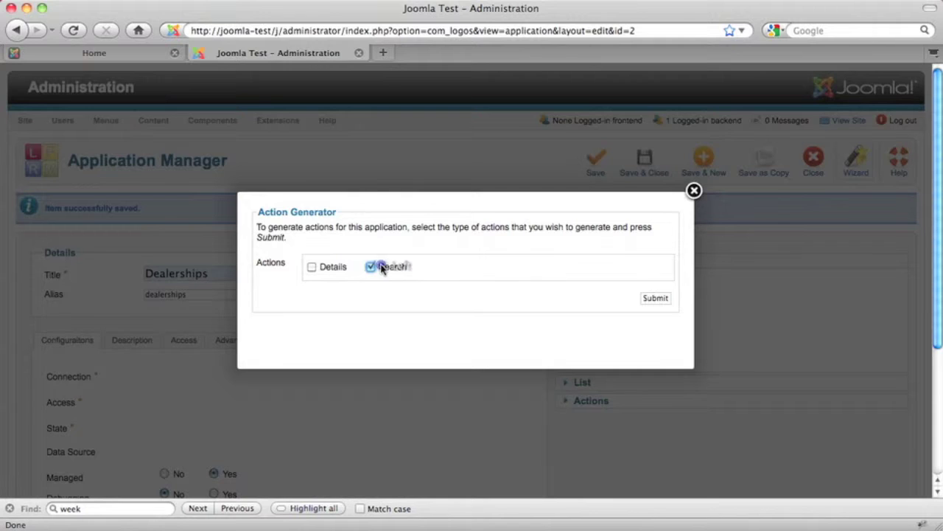
click(335, 266)
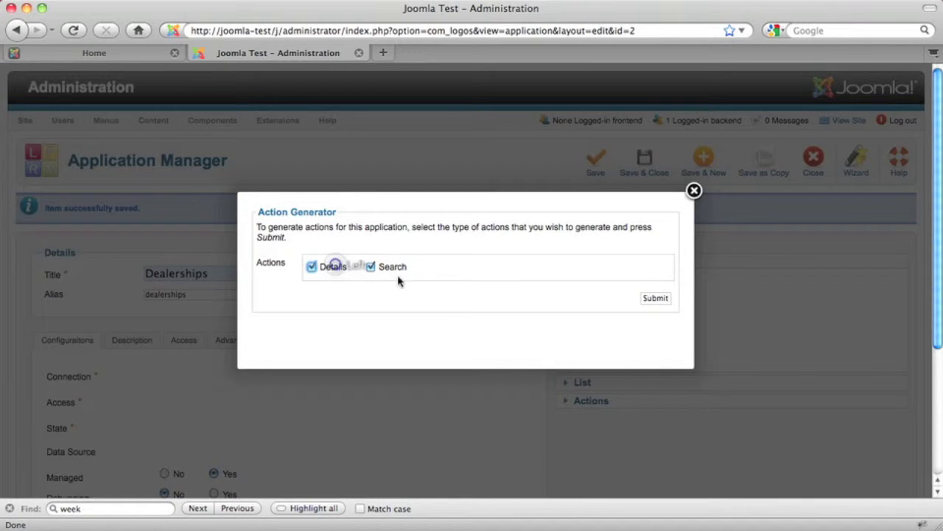
click(650, 301)
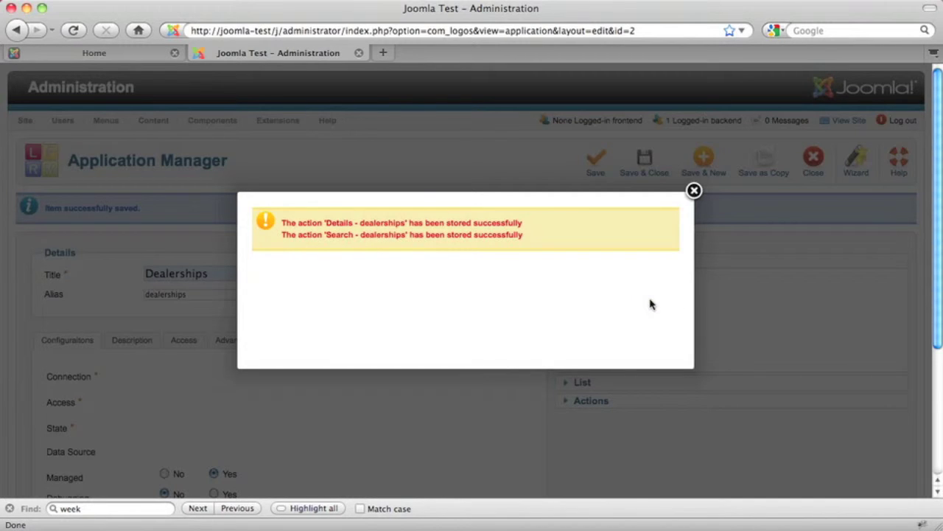
click(695, 193)
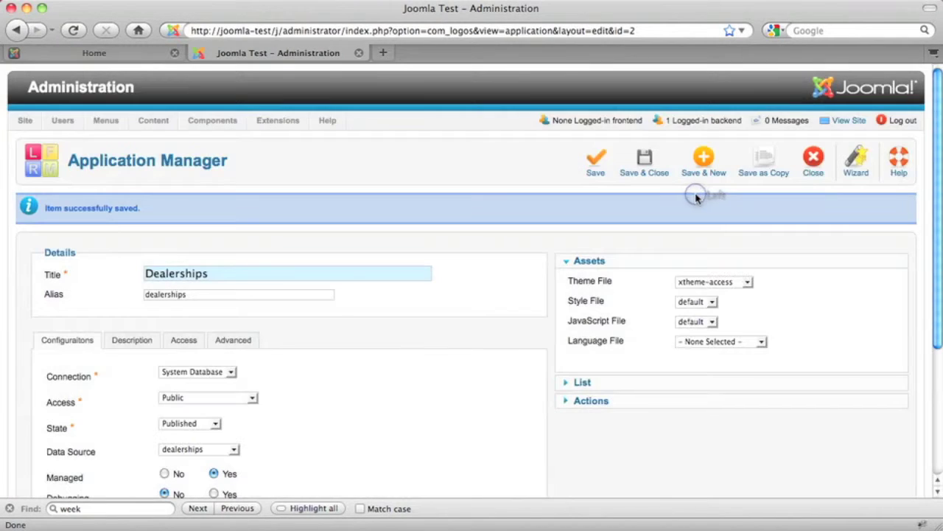
Set the application's theme file to xtheme-newblue and language file to en-GB.countries.ini, and save and close it
click(703, 281)
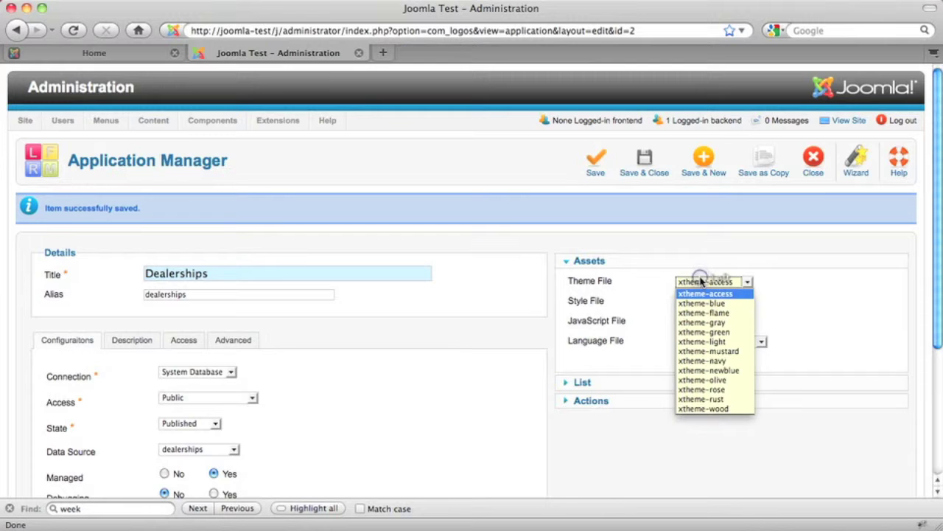
click(704, 371)
click(722, 342)
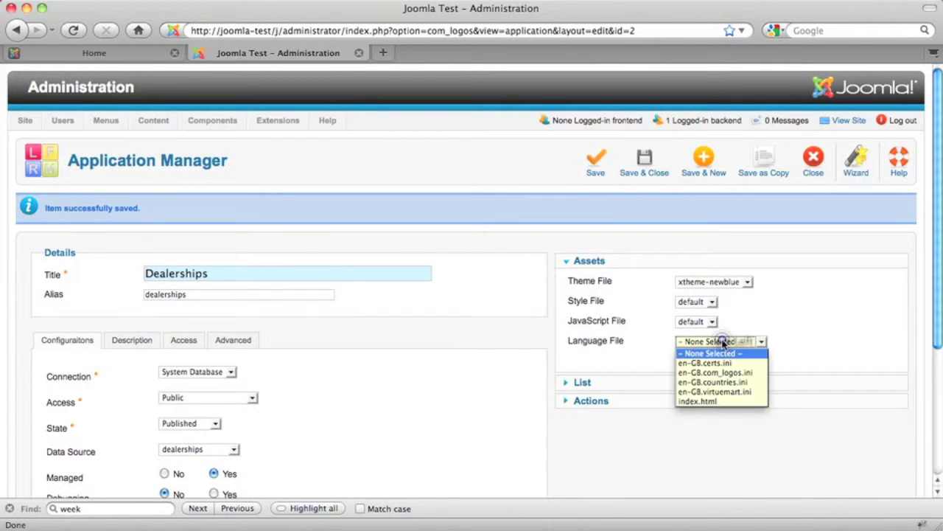
click(716, 381)
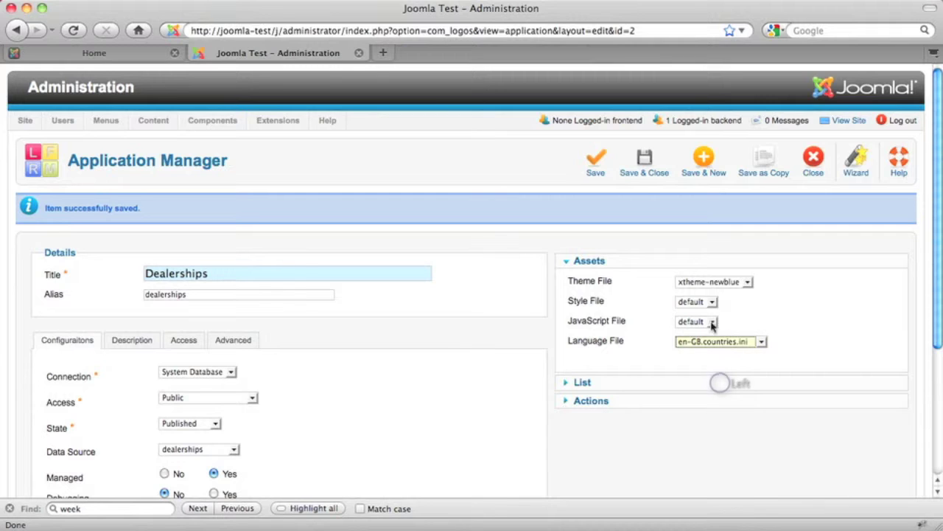
click(644, 173)
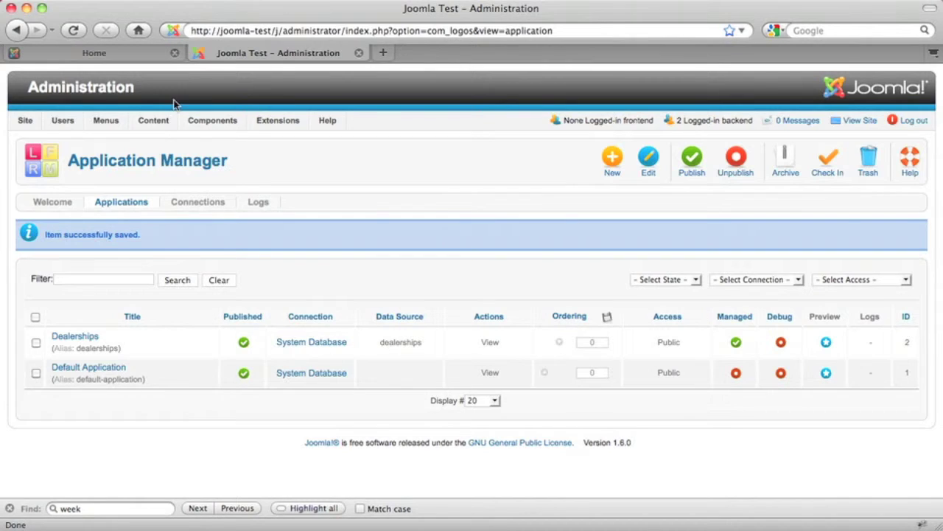
Switch to the public site and open the dealerships search form on the Dealerships page
click(109, 54)
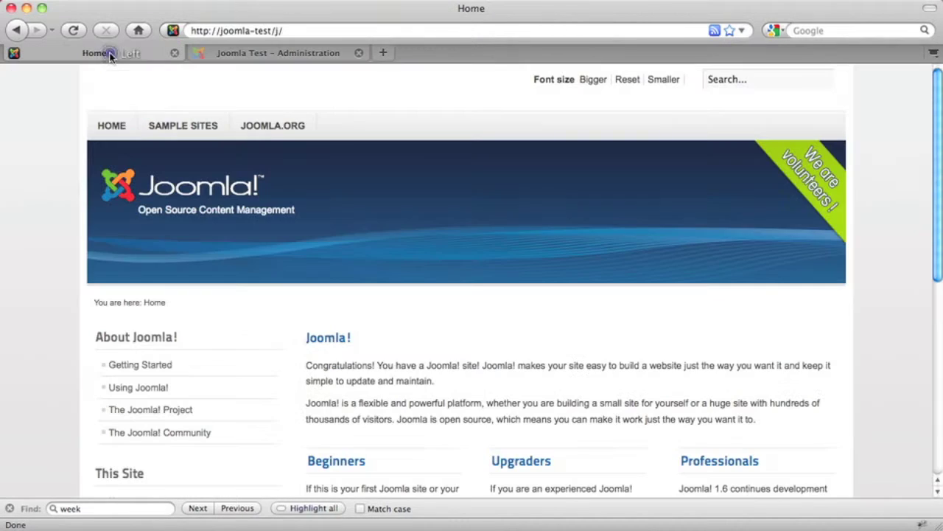
click(109, 129)
scroll(63, 196, down, 6)
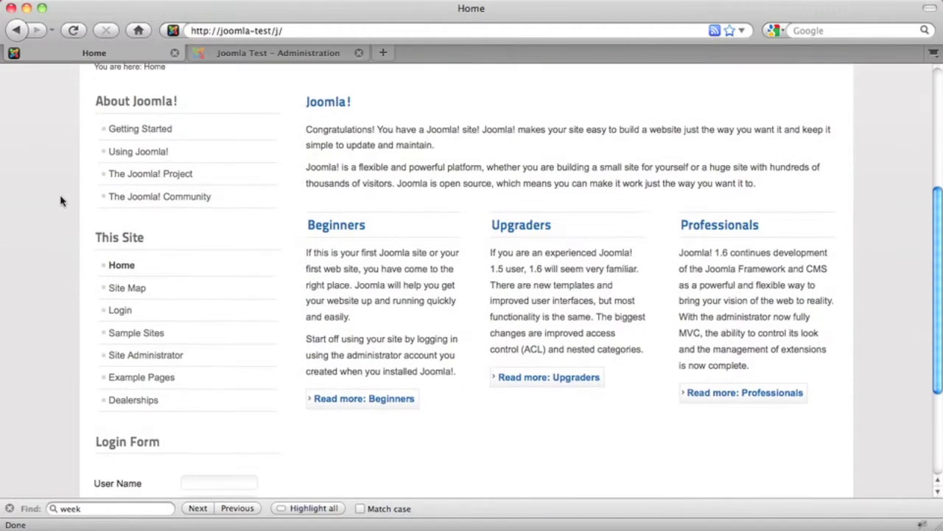
click(128, 400)
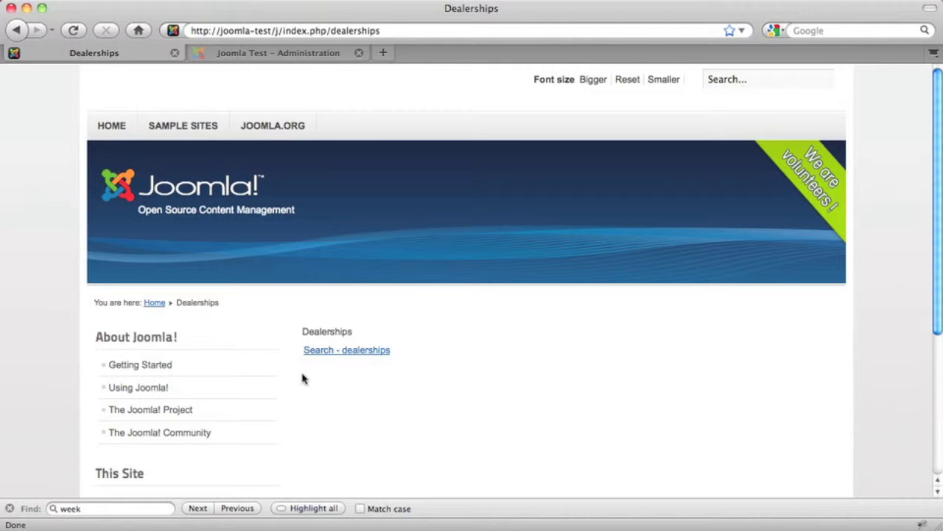
click(372, 350)
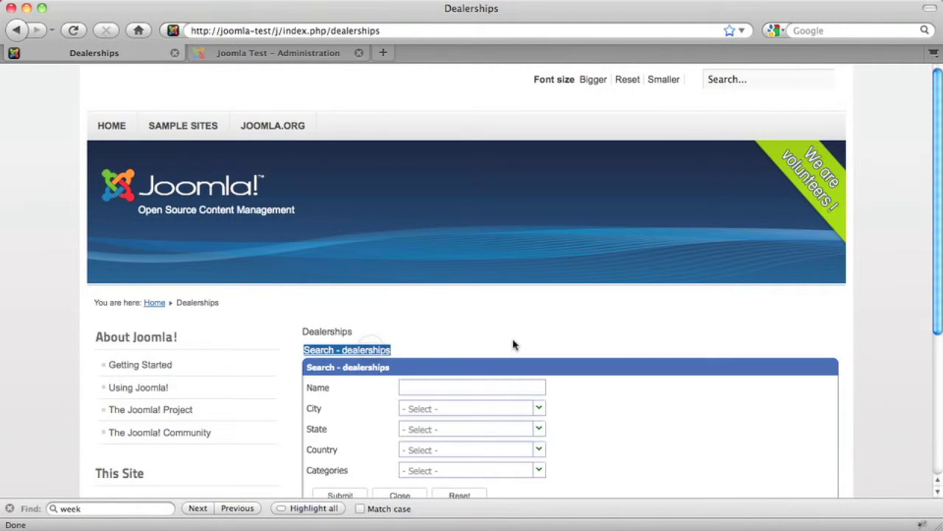
Run the dealerships search without any criteria and dismiss the results message
scroll(513, 344, down, 3)
click(352, 374)
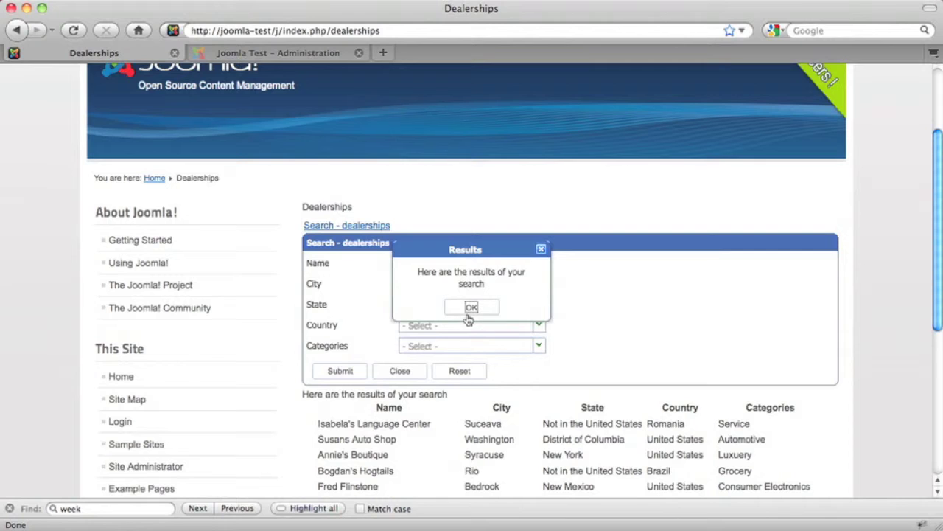
click(471, 308)
Search the dealerships by the Sports category and dismiss the results message
click(539, 345)
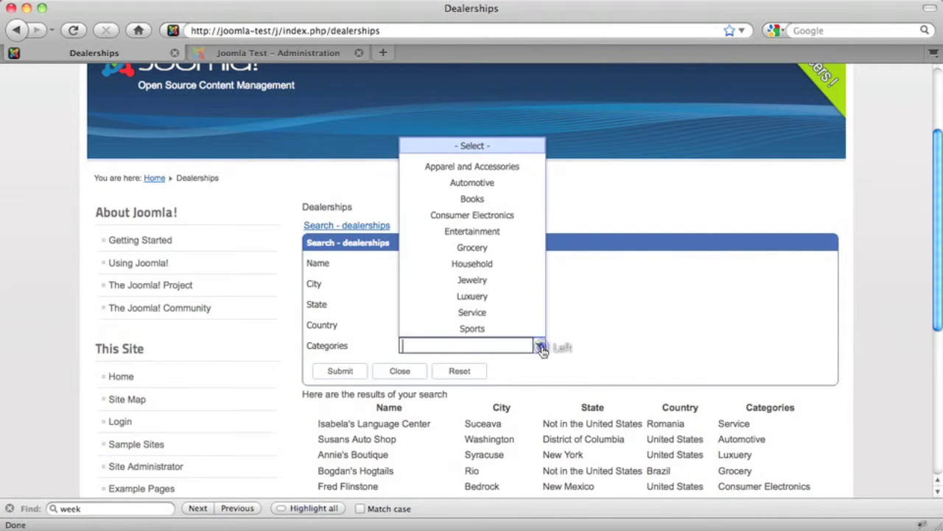
click(507, 327)
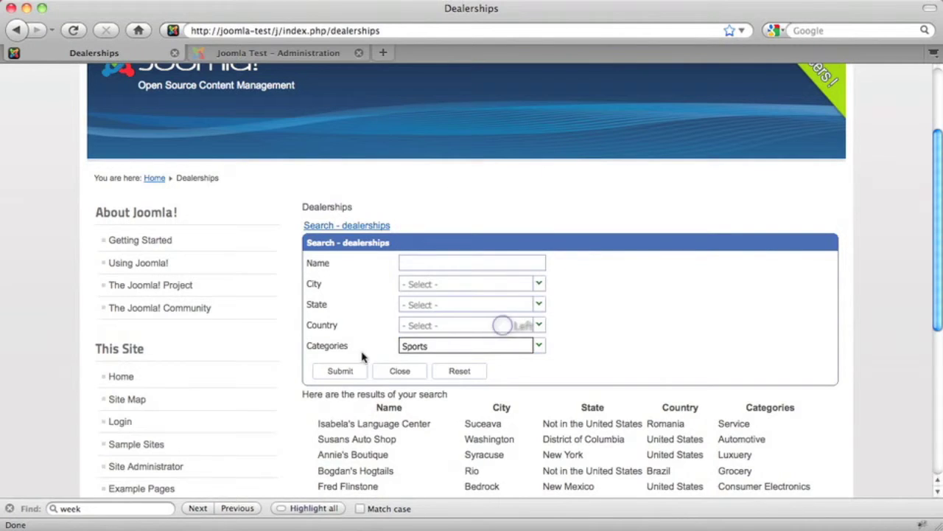
click(344, 373)
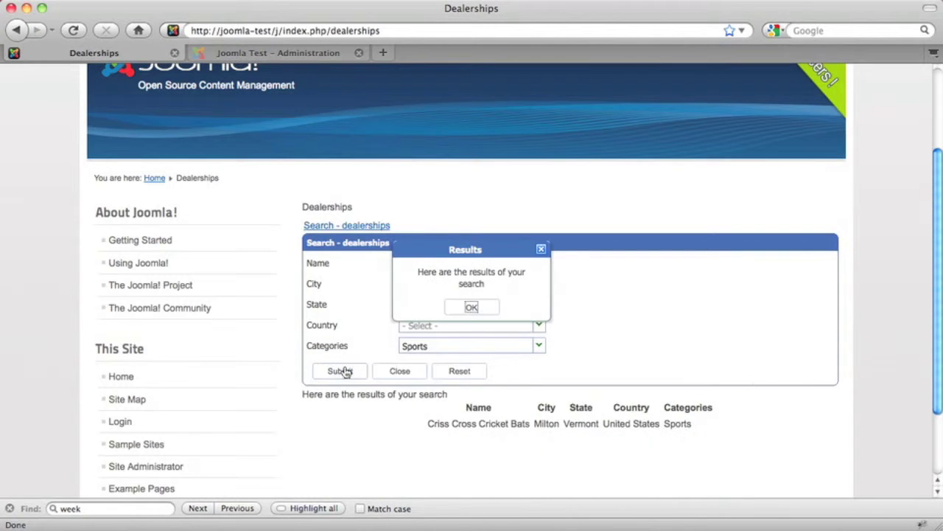
click(476, 310)
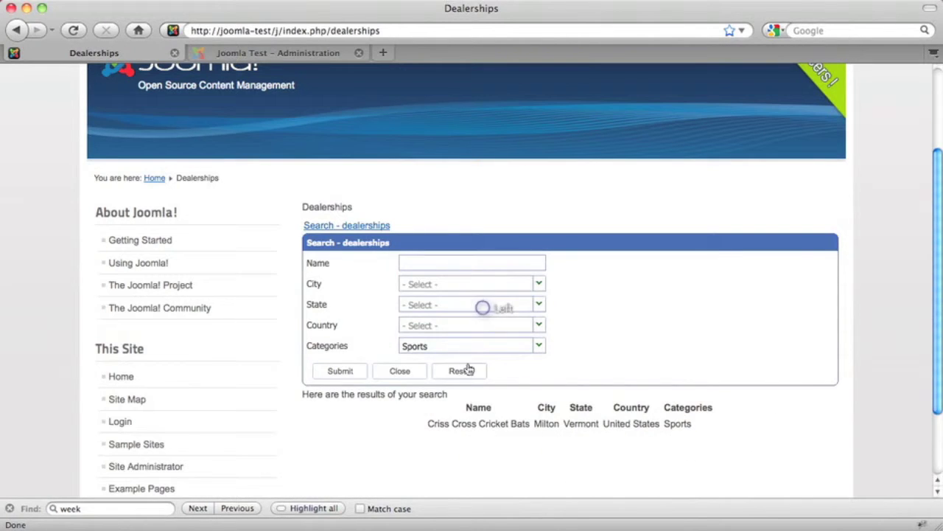
Reset the search form, search the dealerships by the name "shop", and dismiss the results message
click(461, 373)
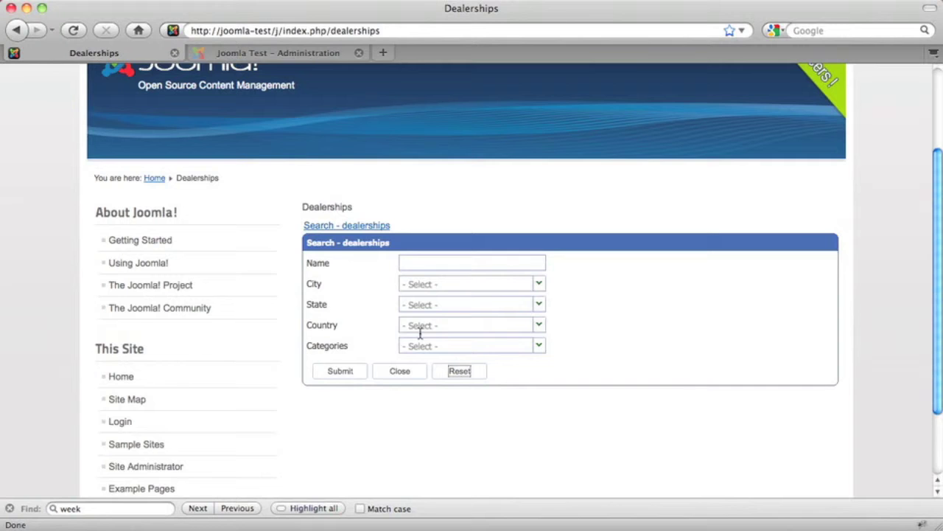
click(421, 264)
text(shop)
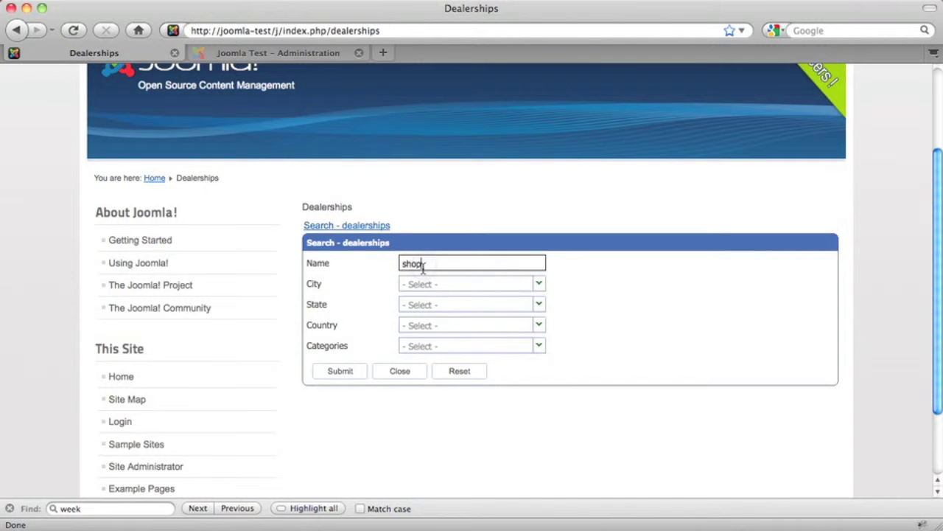
key(Return)
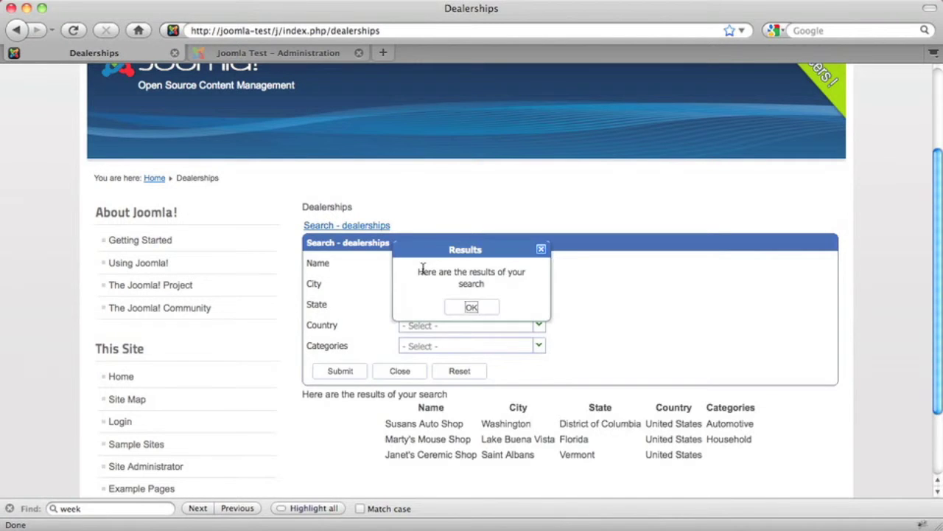
click(471, 306)
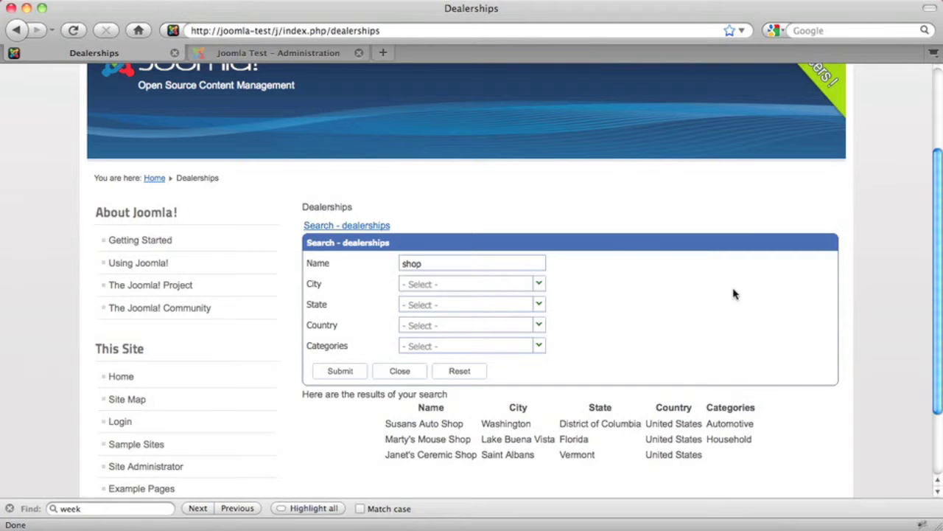